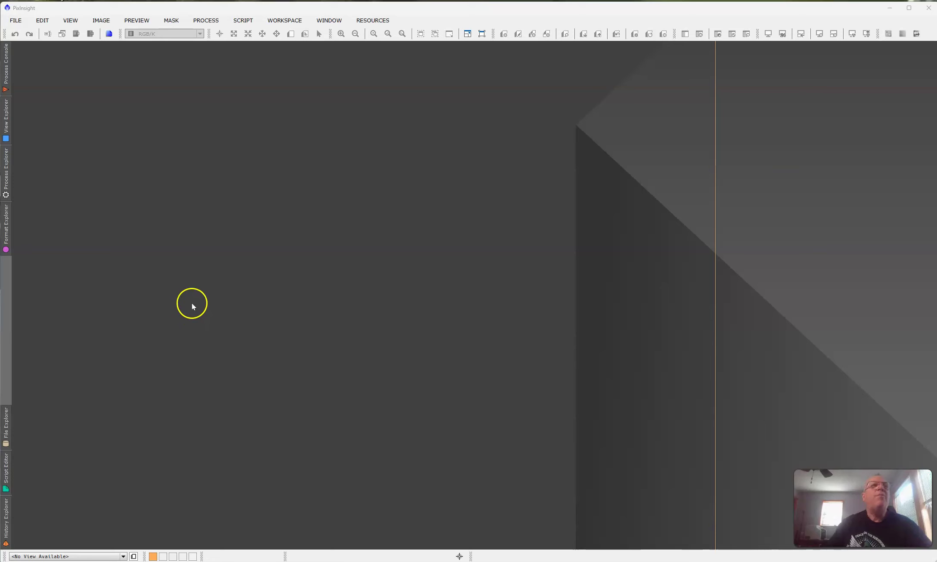
# Step: Launch the Blink process from the Process menu's ImageInspection category
pyautogui.click(7, 180)
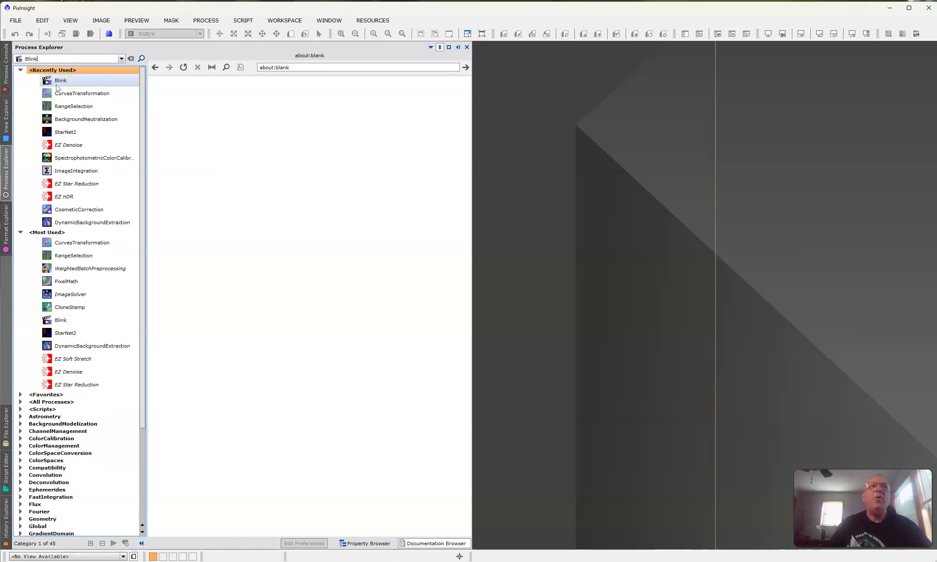
pyautogui.click(489, 171)
pyautogui.click(204, 20)
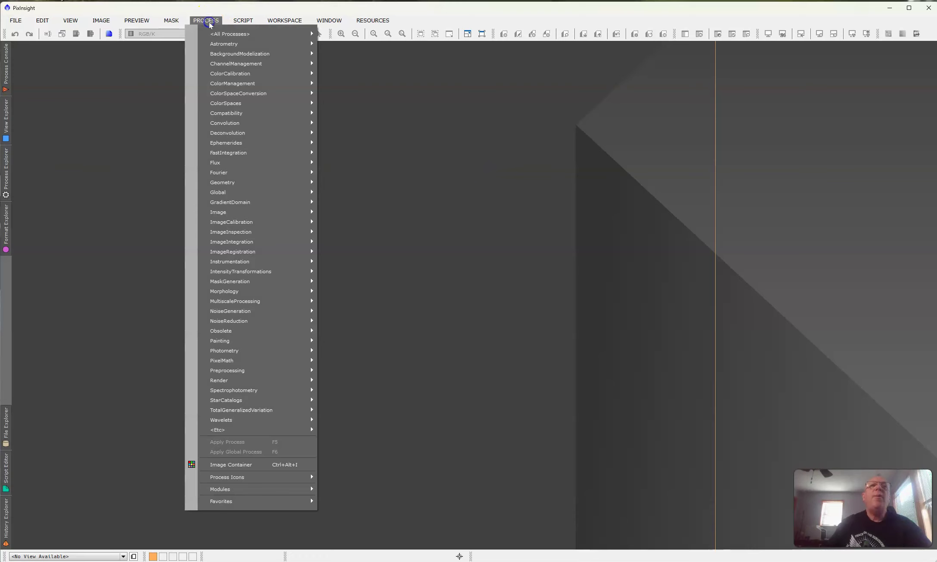
pyautogui.moveTo(240, 235)
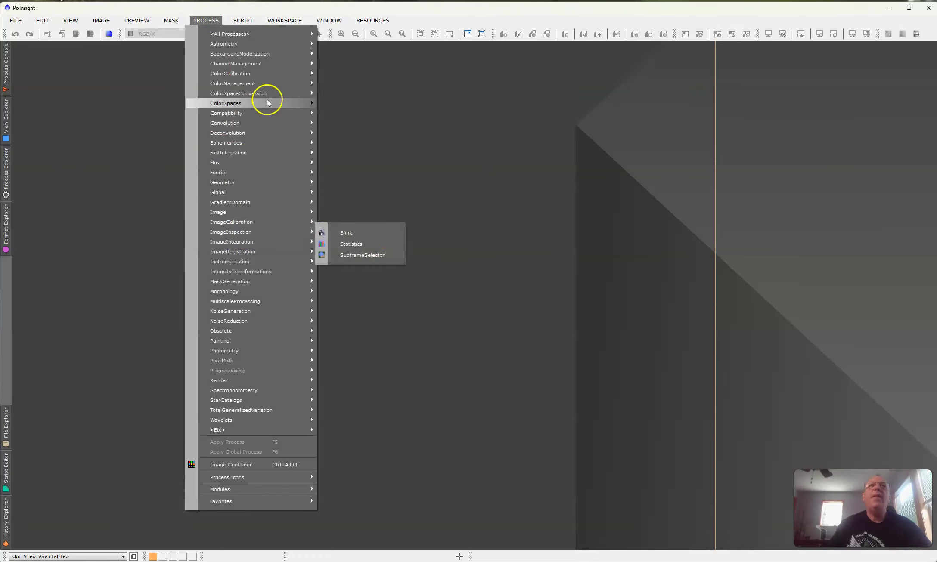
pyautogui.moveTo(235, 39)
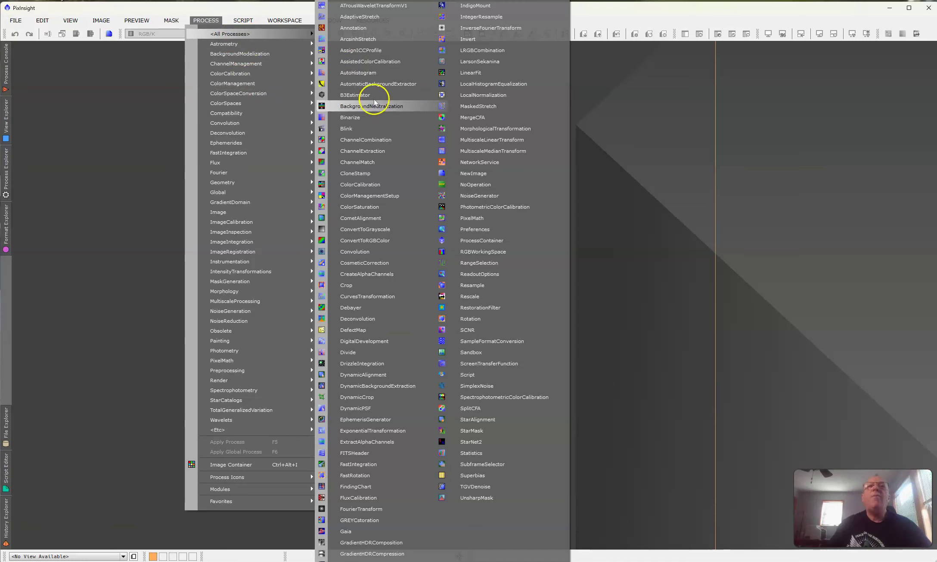
pyautogui.click(346, 128)
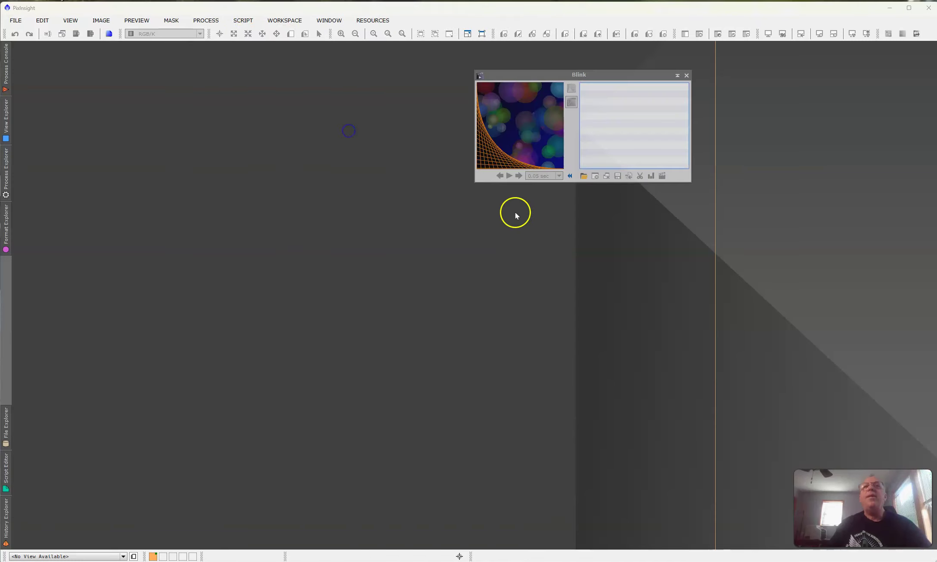
# Step: Add all the Sombreo FITS subframes from the 00_20_56 folder to Blink
pyautogui.moveTo(621, 78); pyautogui.dragTo(572, 85)
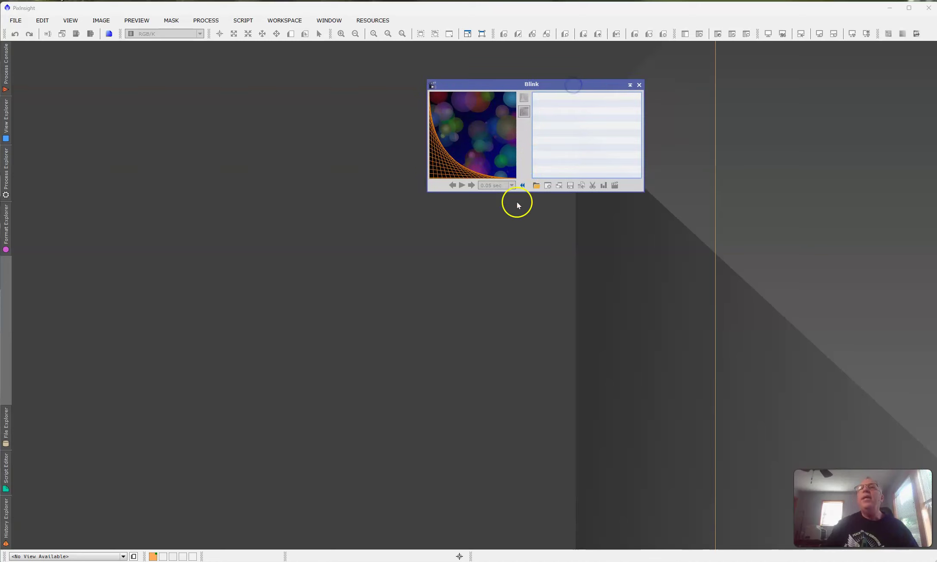
pyautogui.click(536, 186)
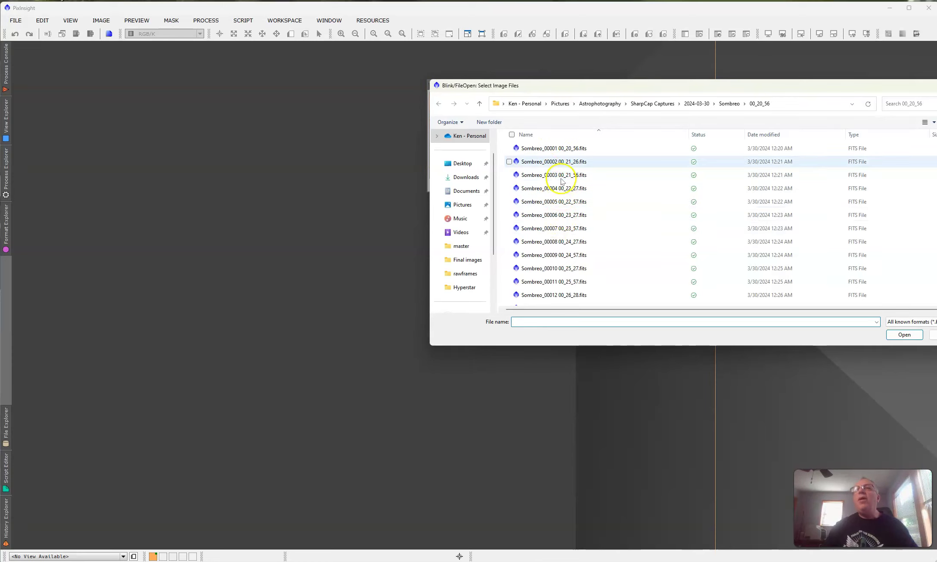
pyautogui.click(541, 149)
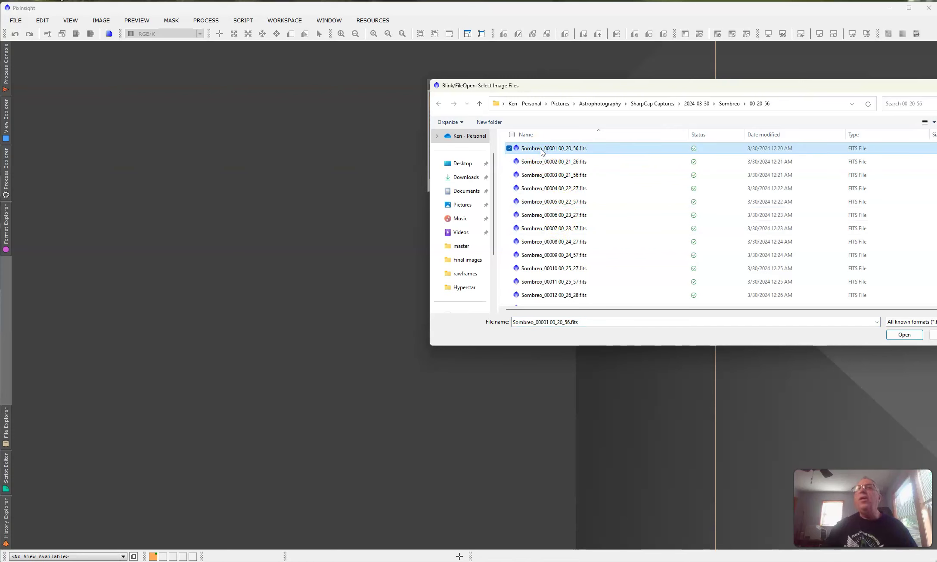
pyautogui.hotkey('ctrl', 'a')
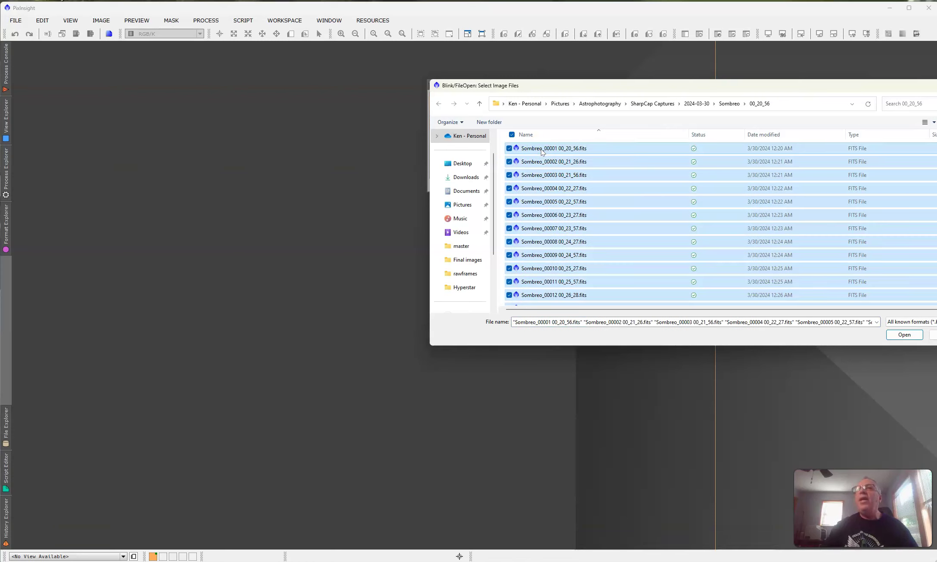
pyautogui.click(529, 136)
pyautogui.click(512, 136)
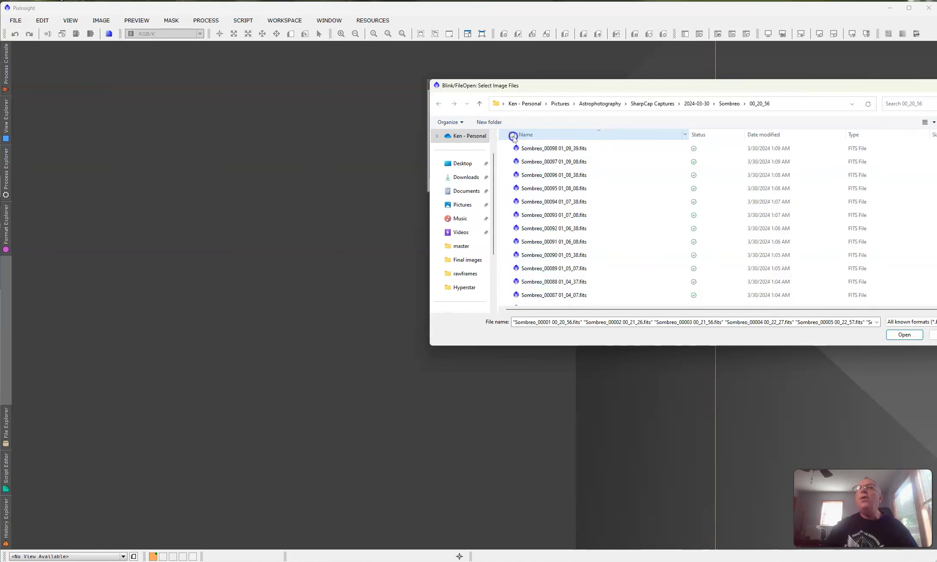
pyautogui.click(512, 135)
pyautogui.click(512, 135)
pyautogui.click(512, 135)
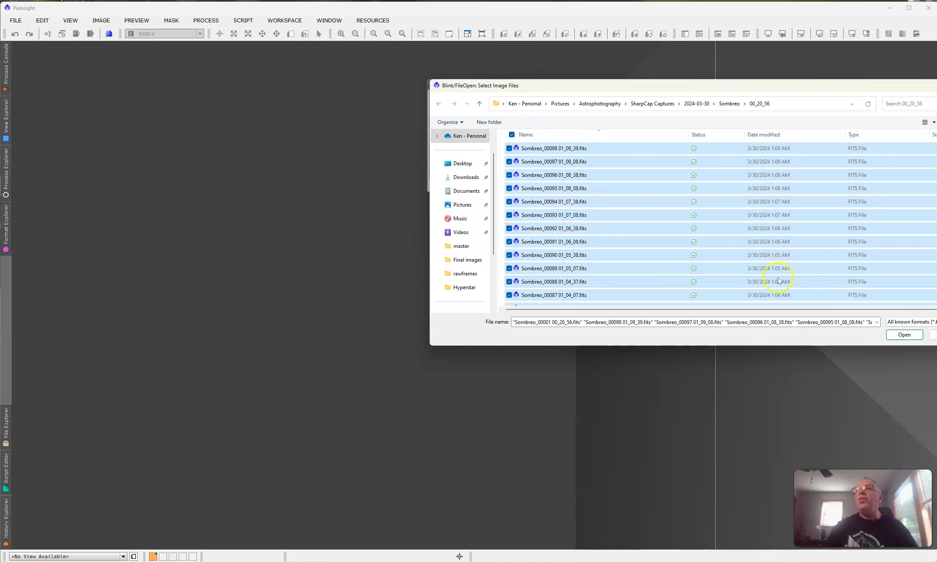
pyautogui.click(895, 339)
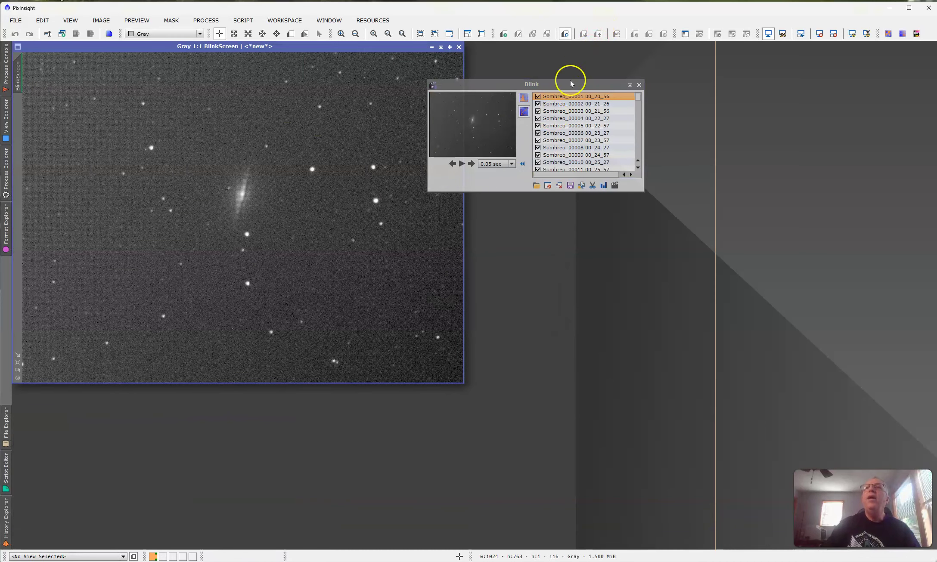
# Step: Start the blink animation through the loaded Sombrero subframes at 0.05 sec delay
pyautogui.moveTo(571, 83); pyautogui.dragTo(614, 65)
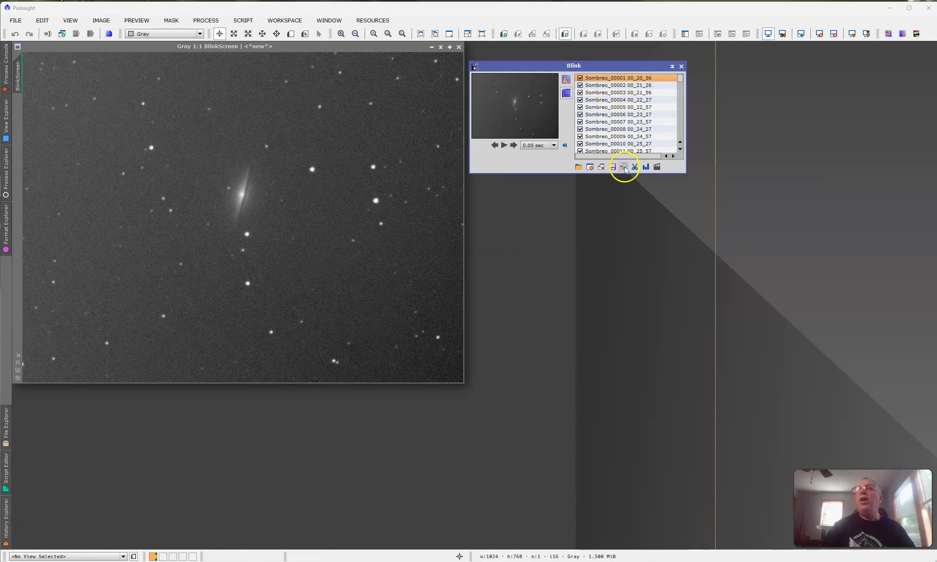
pyautogui.click(503, 145)
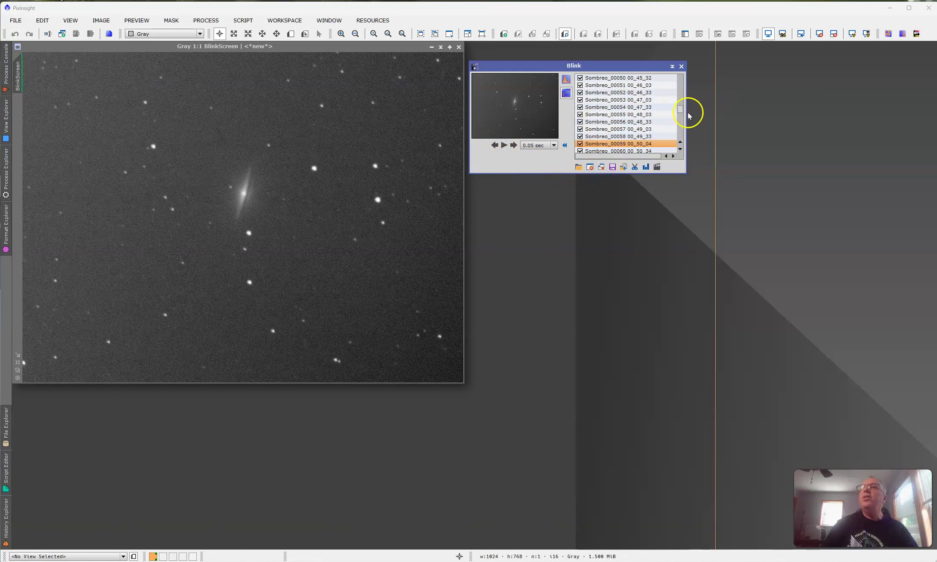
# Step: Show Sombreo_00001 and step back and forth through the first subframes
pyautogui.moveTo(680, 111); pyautogui.dragTo(680, 81)
pyautogui.click(641, 78)
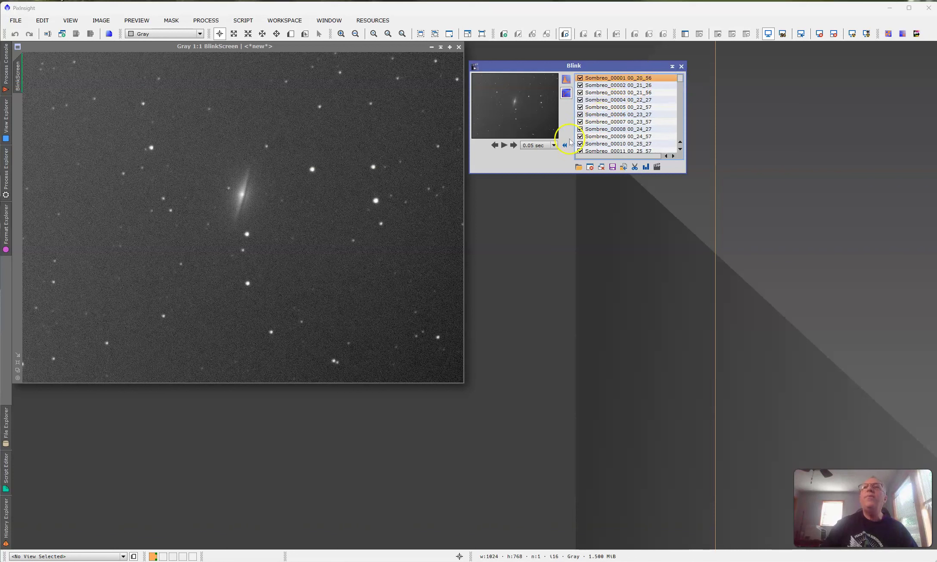
pyautogui.click(513, 145)
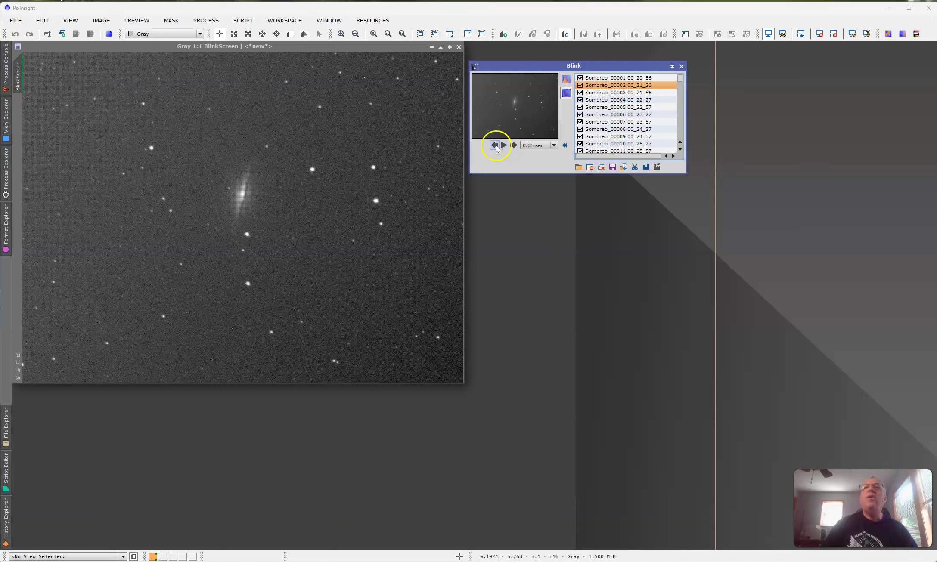
pyautogui.click(495, 147)
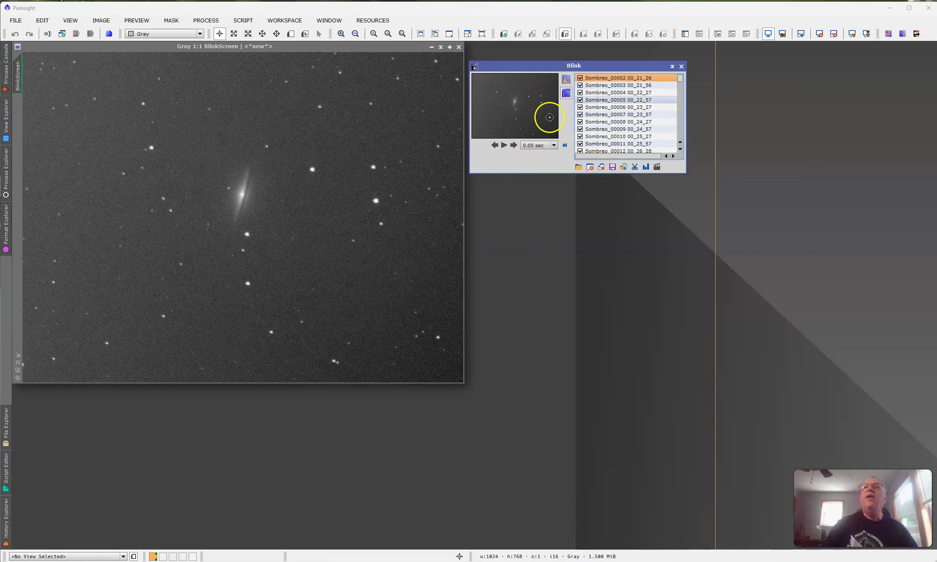
pyautogui.click(513, 145)
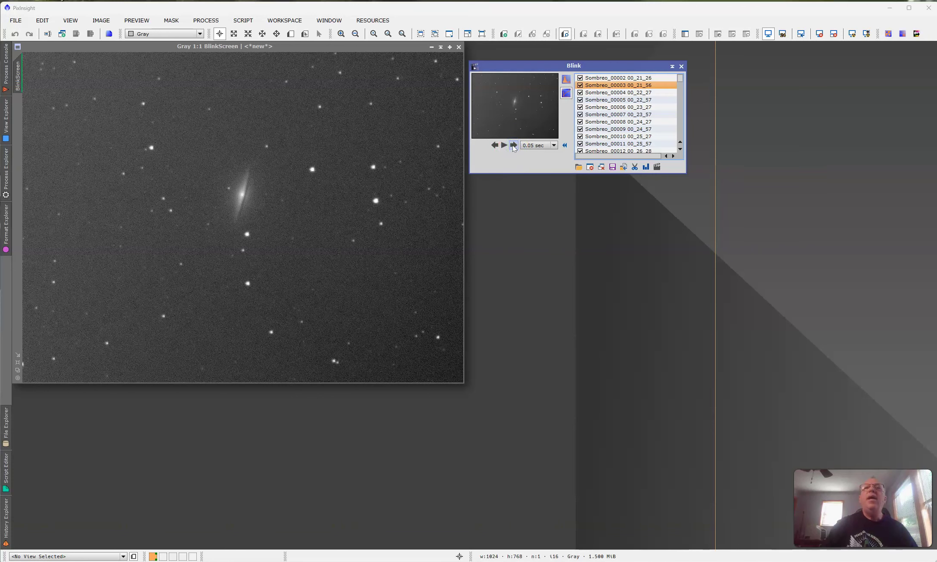
pyautogui.click(513, 145)
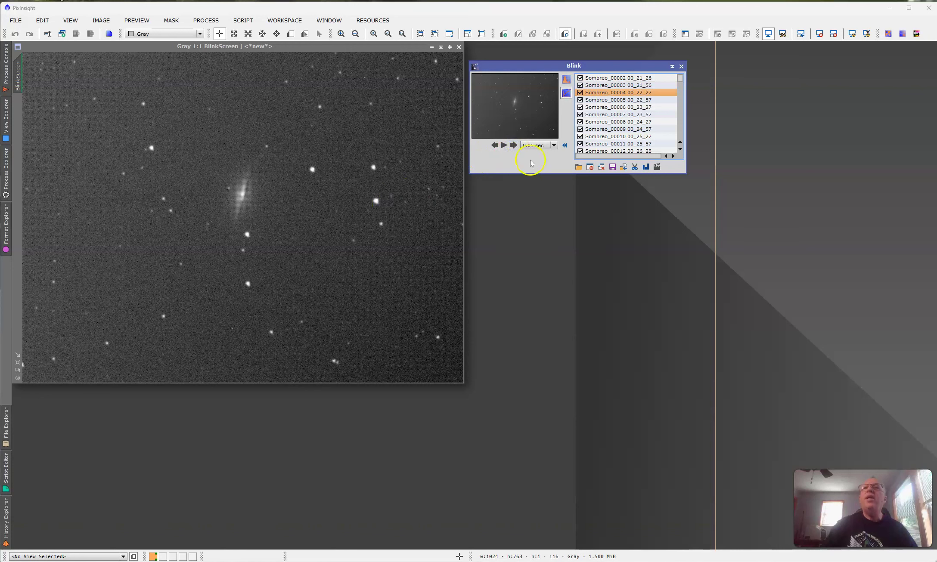
# Step: Remove subframes Sombreo_00004, Sombreo_00005 and Sombreo_00006 from the blink set
pyautogui.click(589, 170)
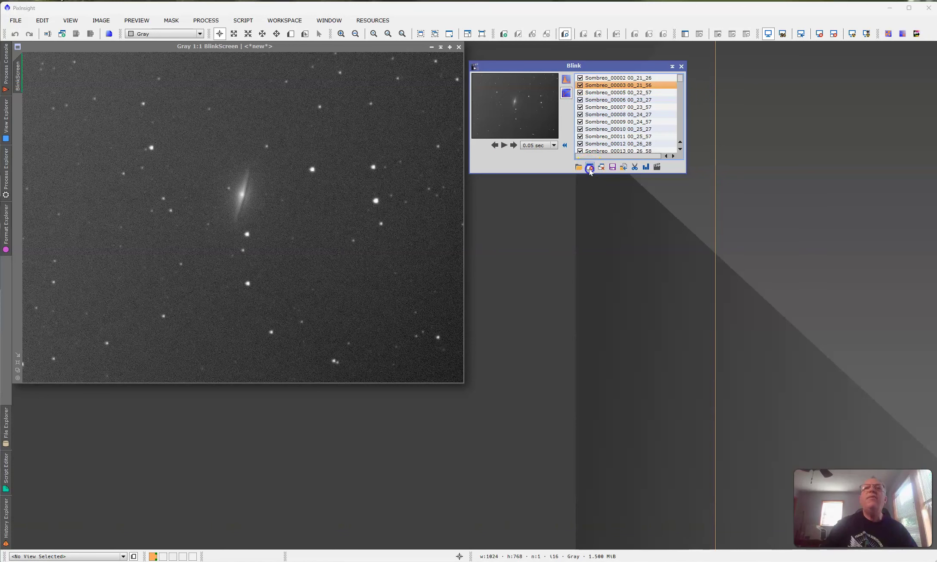
pyautogui.click(513, 145)
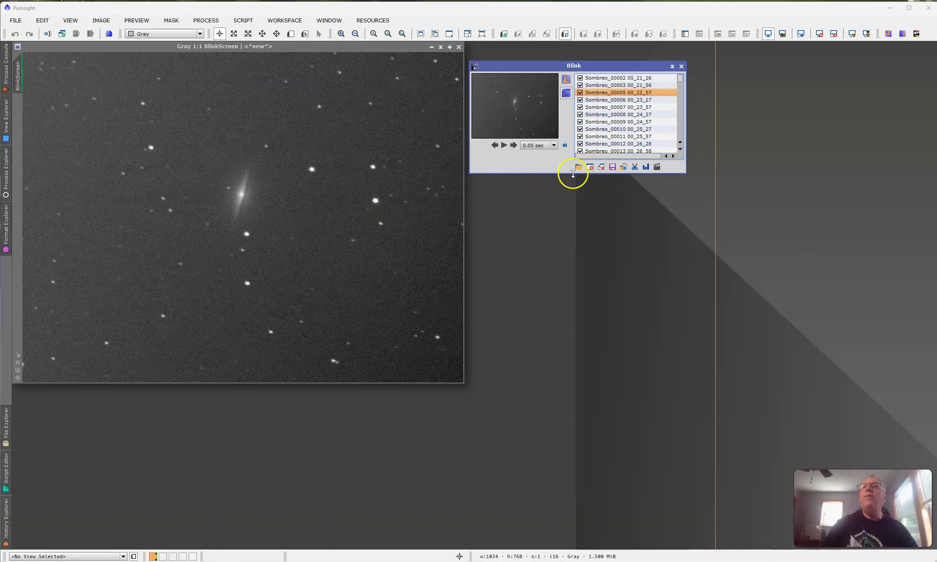
pyautogui.click(589, 170)
pyautogui.click(516, 147)
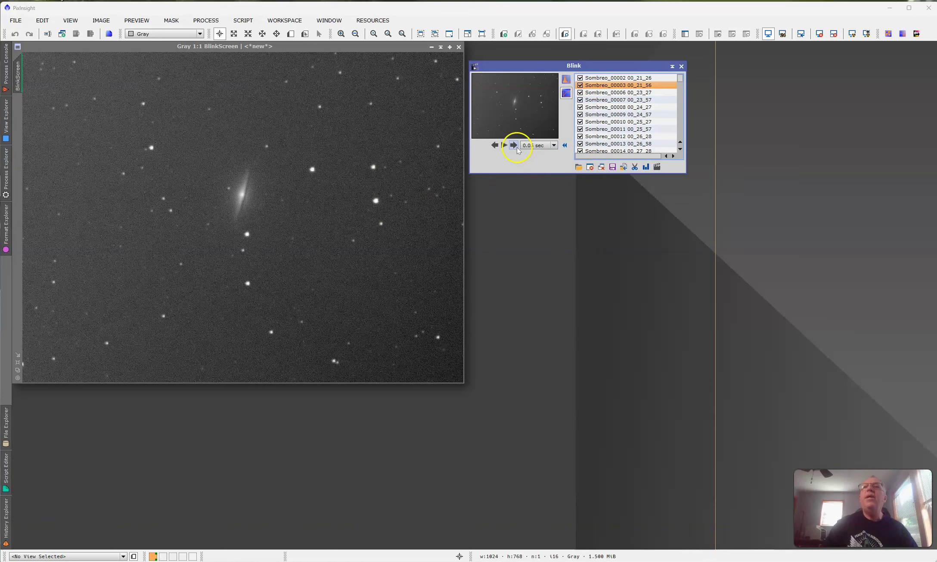
pyautogui.click(589, 167)
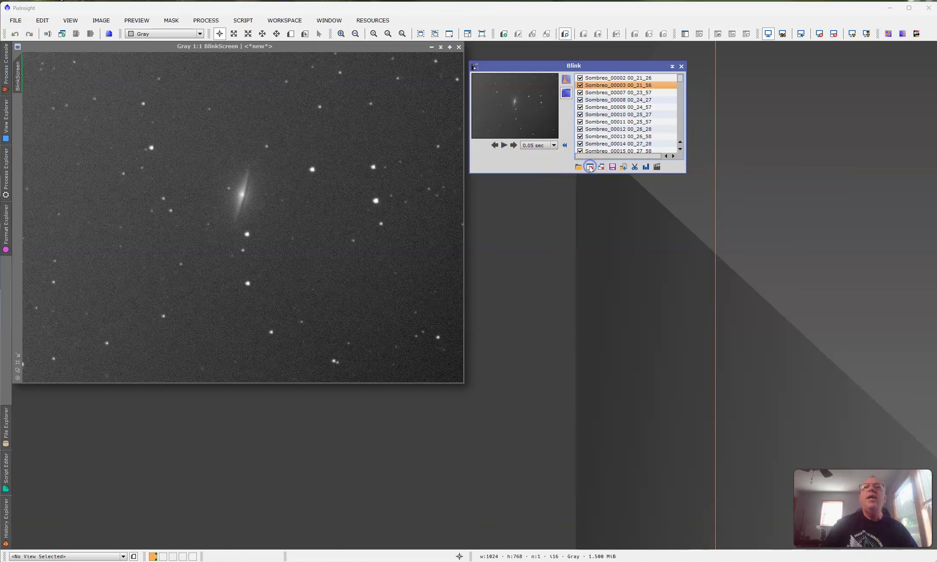
# Step: Advance to the bad Sombreo_00012 frame, remove it, and resume automatic blinking
pyautogui.click(515, 145)
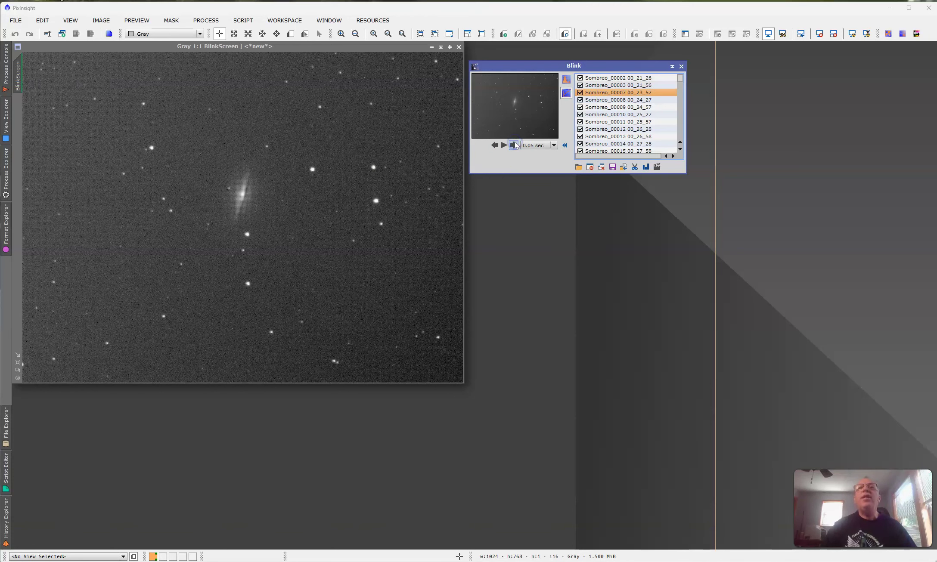
pyautogui.click(515, 145)
pyautogui.click(515, 145)
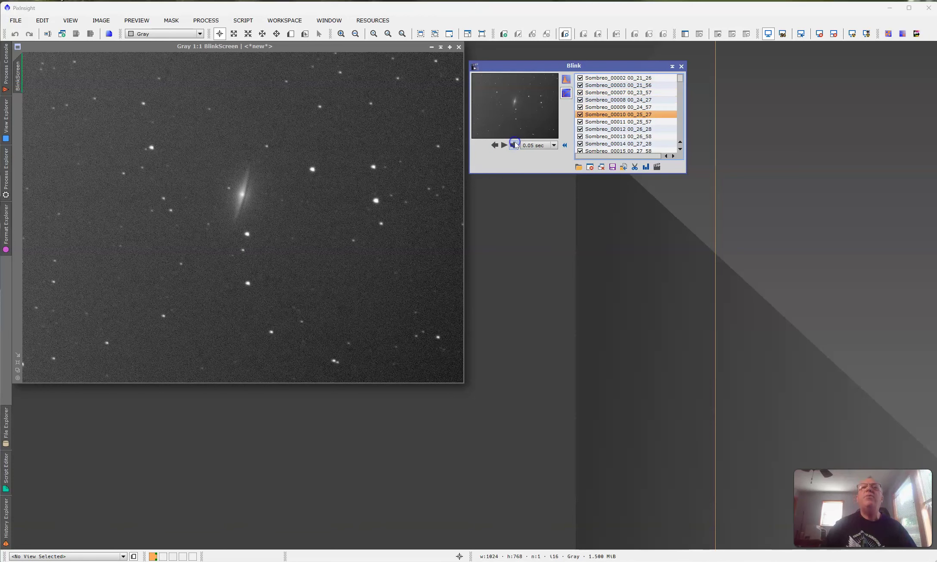
pyautogui.click(515, 145)
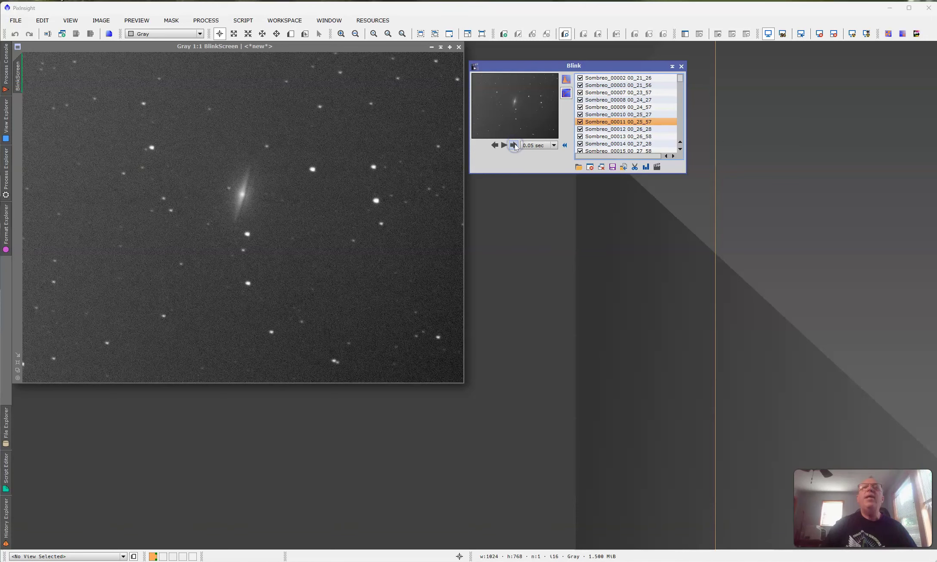
pyautogui.click(514, 145)
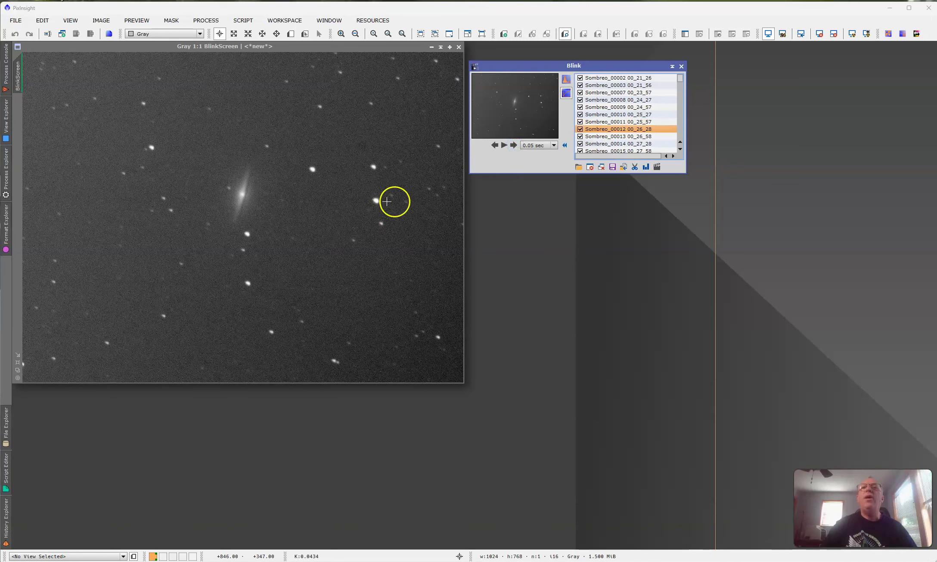
pyautogui.click(589, 167)
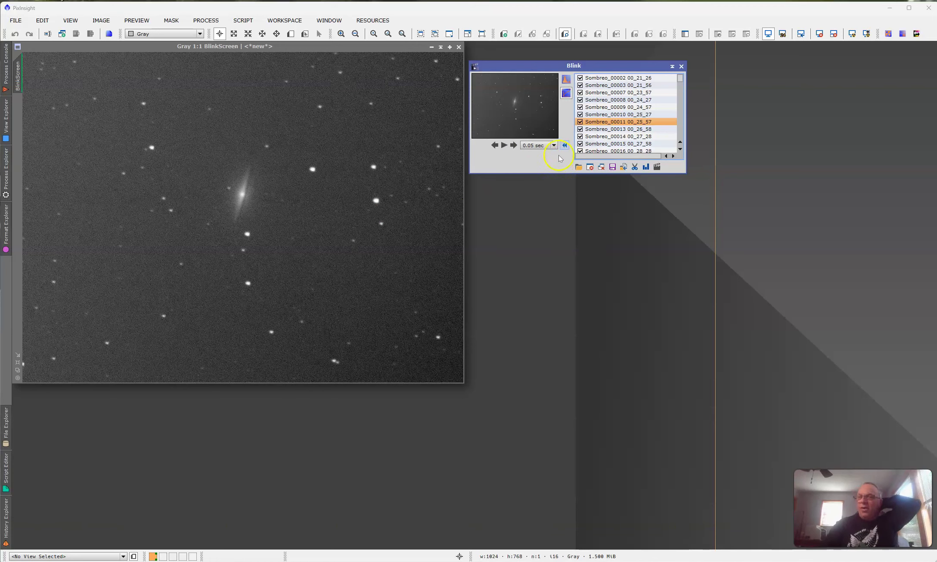
pyautogui.click(503, 146)
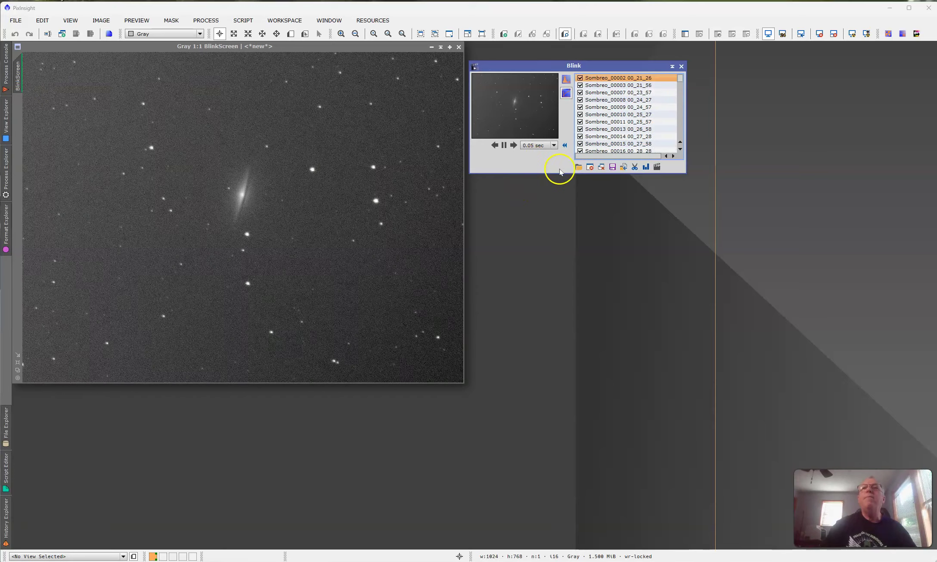
# Step: Pause the blinking and cancel a first attempt to choose a copy destination
pyautogui.click(503, 145)
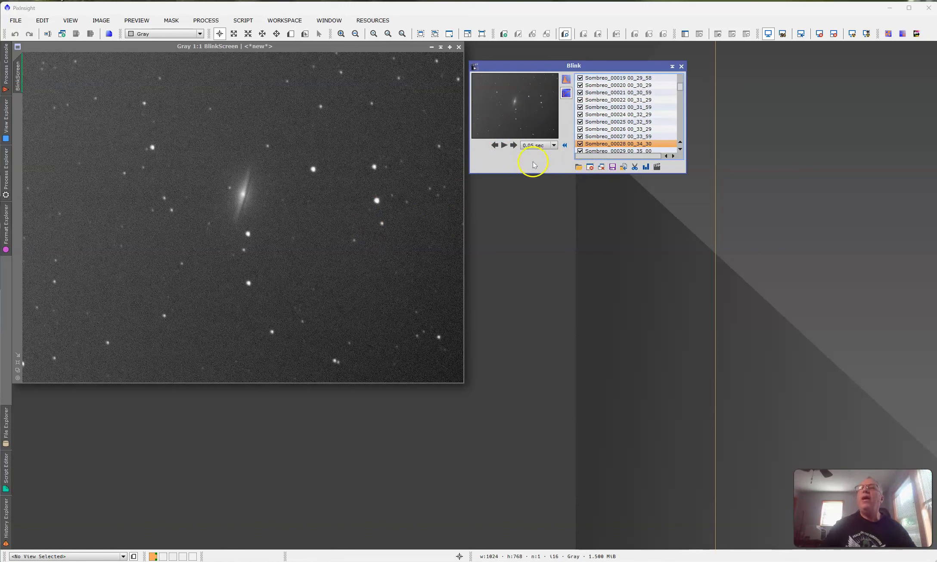
pyautogui.click(612, 167)
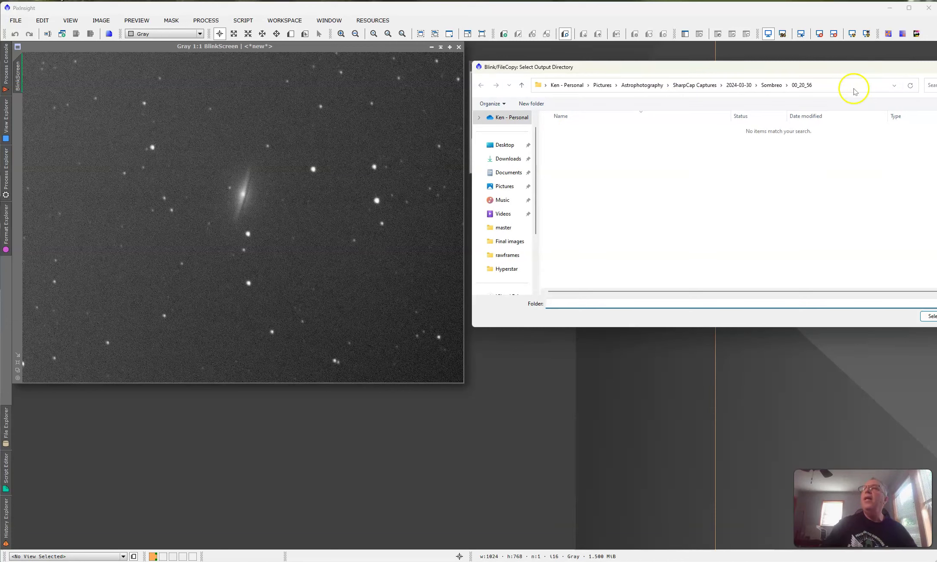
pyautogui.moveTo(853, 67); pyautogui.dragTo(640, 78)
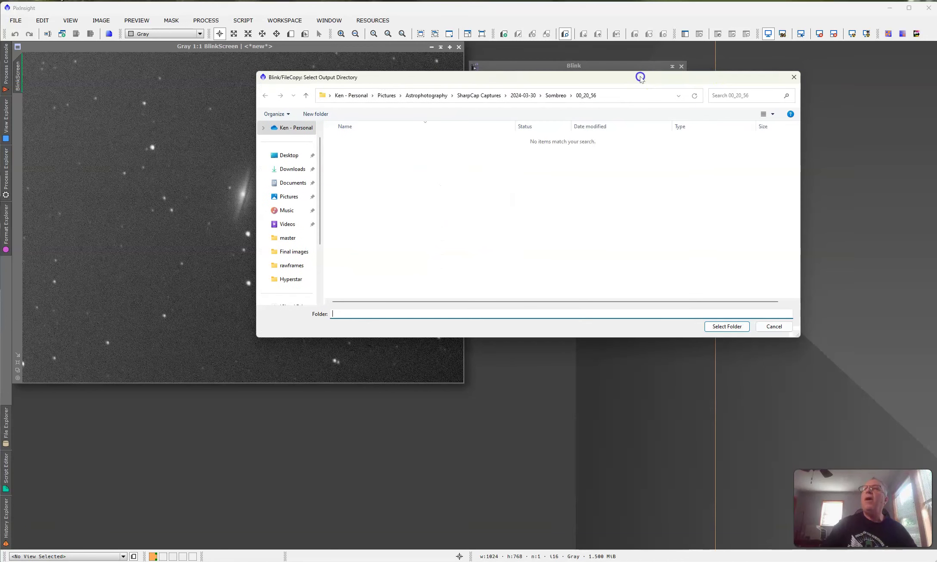
pyautogui.click(774, 326)
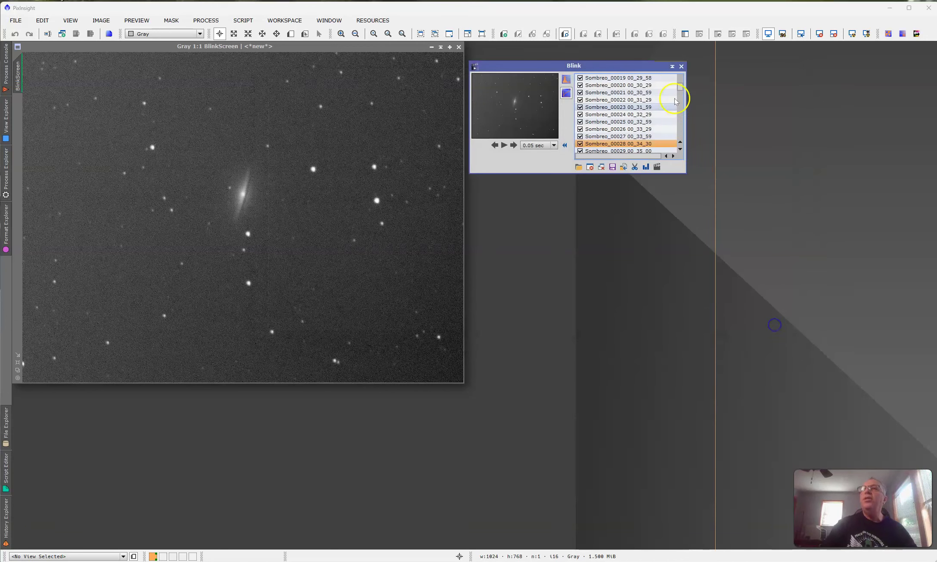
# Step: Create a new 'sombrero' folder under Astrophotography and set it as the copy destination
pyautogui.click(611, 167)
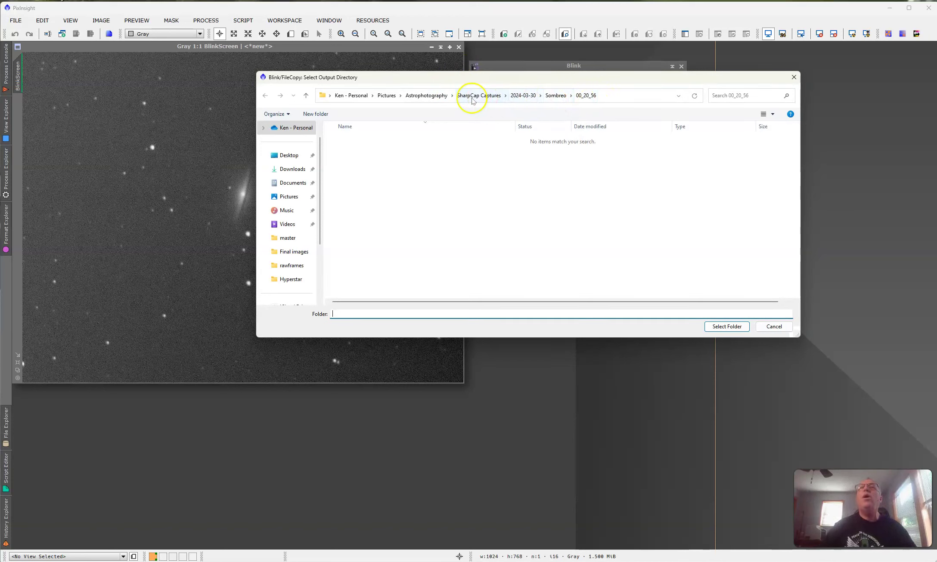
pyautogui.click(430, 97)
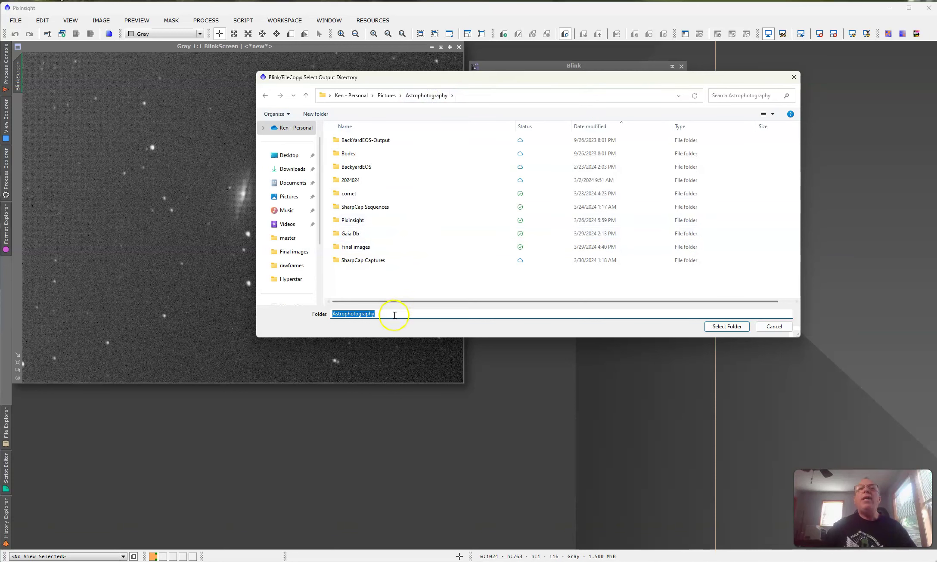
pyautogui.click(319, 116)
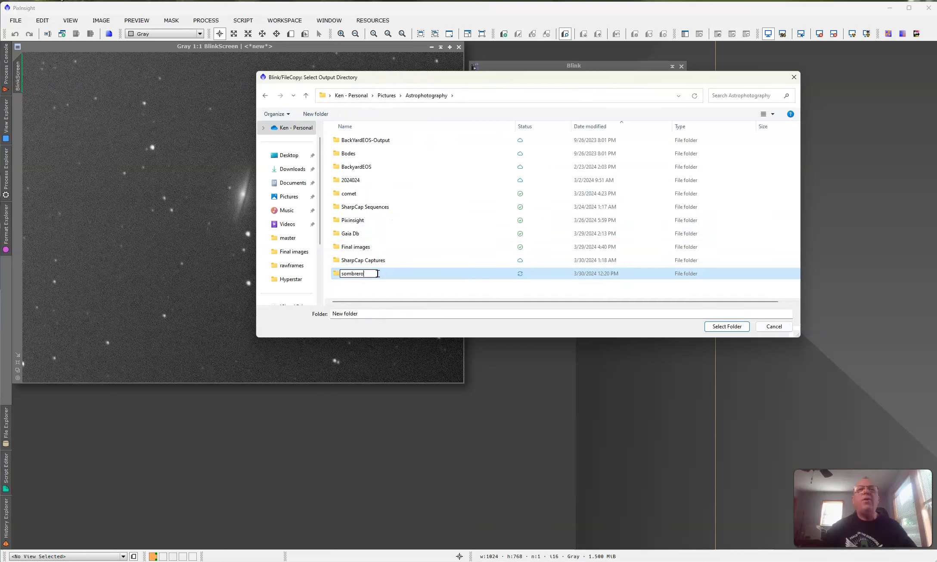
pyautogui.click(385, 289)
pyautogui.click(343, 274)
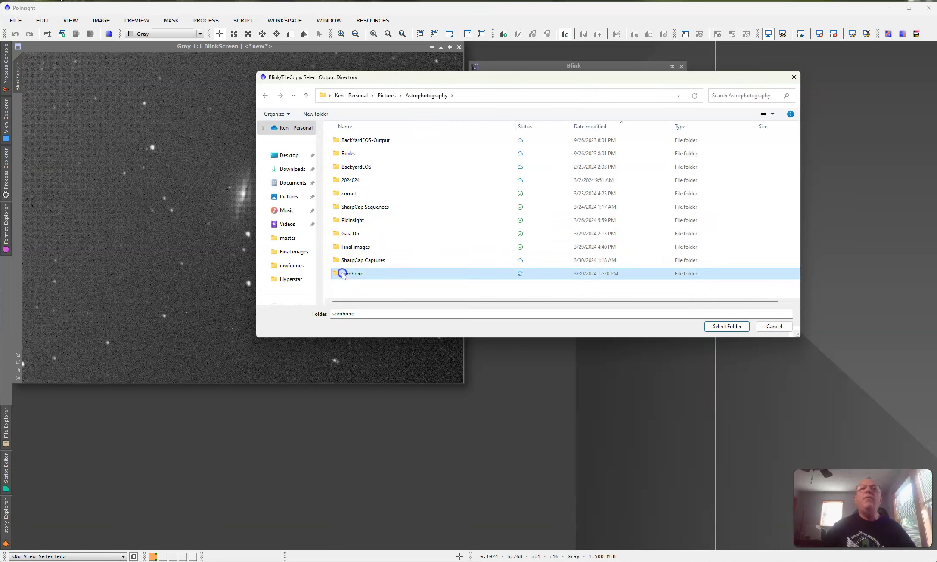
pyautogui.doubleClick(342, 274)
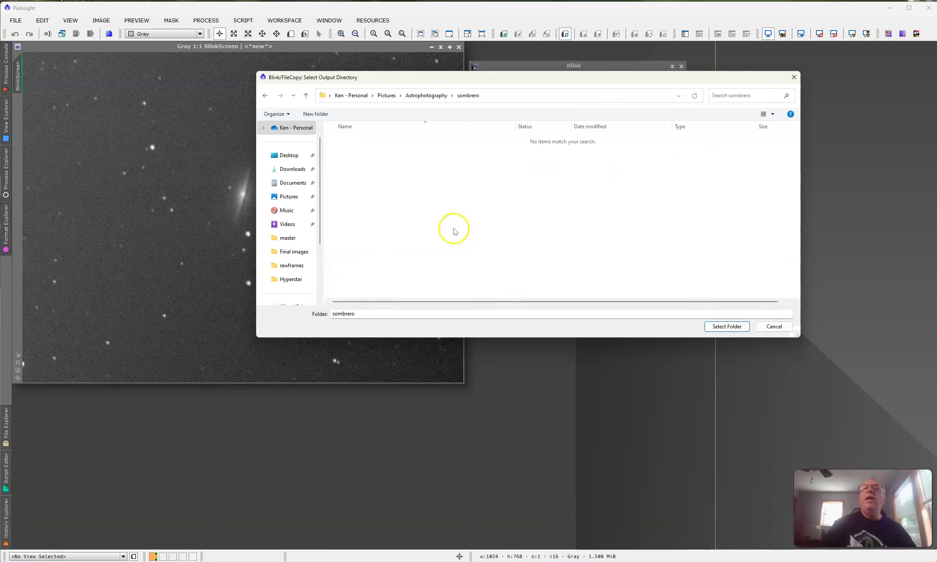
pyautogui.click(727, 329)
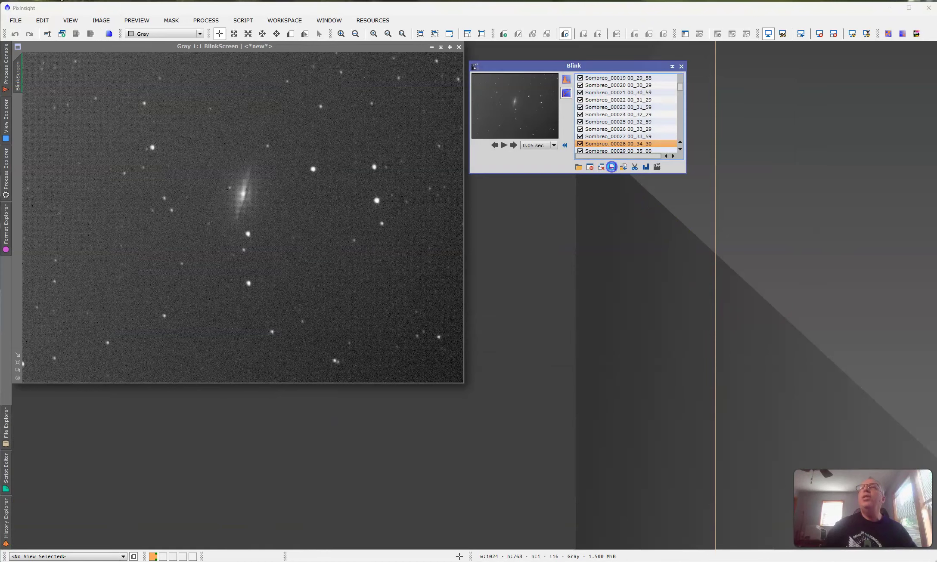
# Step: Select all remaining subframes and copy them into the sombrero folder
pyautogui.click(612, 166)
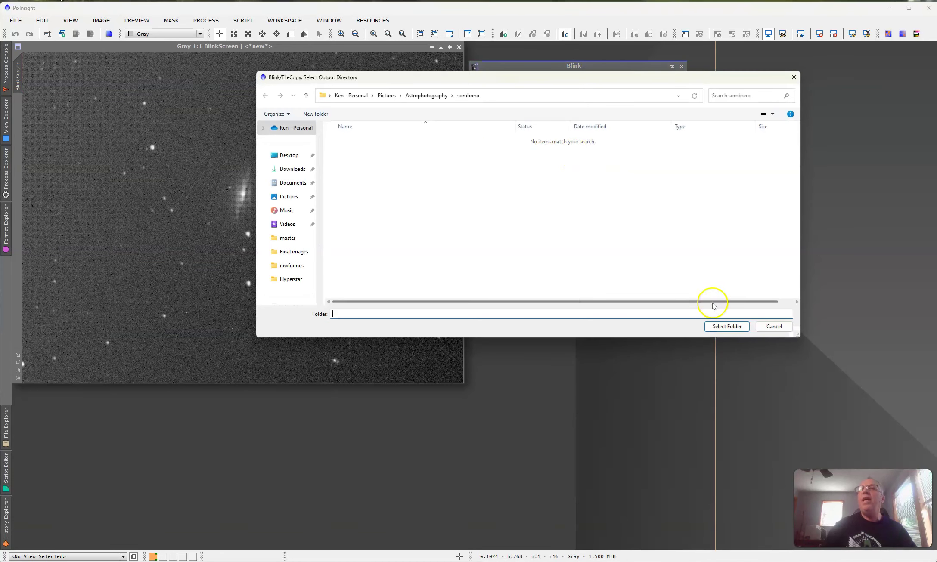
pyautogui.click(779, 330)
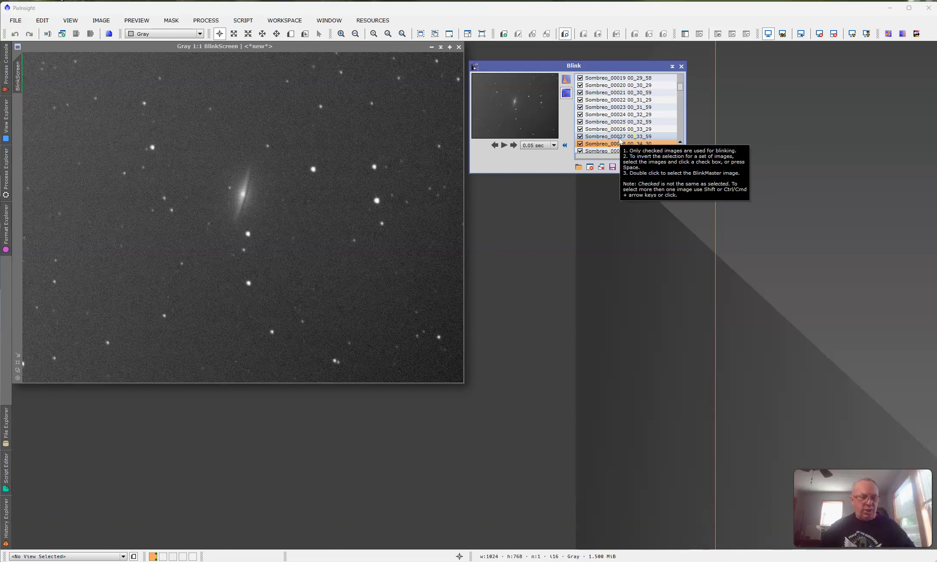
pyautogui.hotkey('ctrl', 'a')
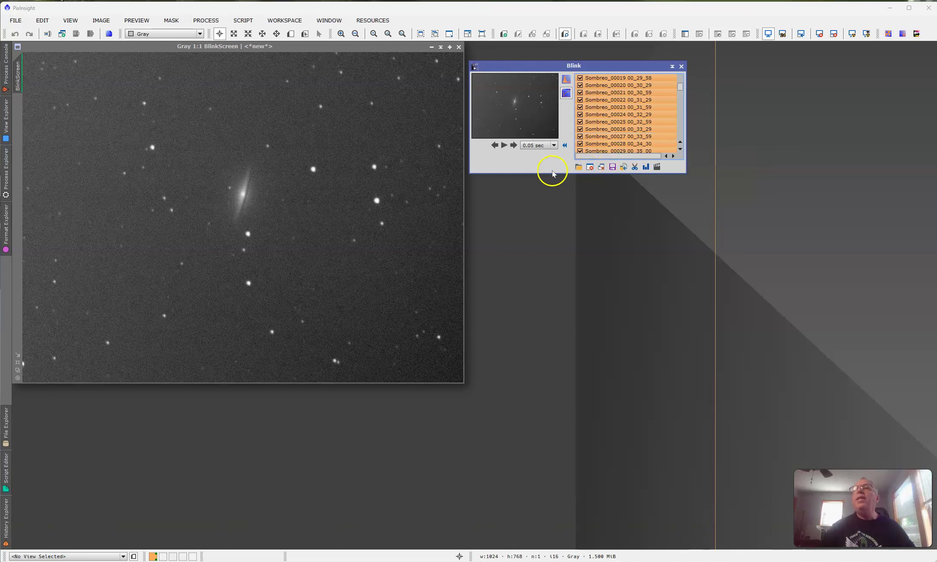
pyautogui.click(613, 167)
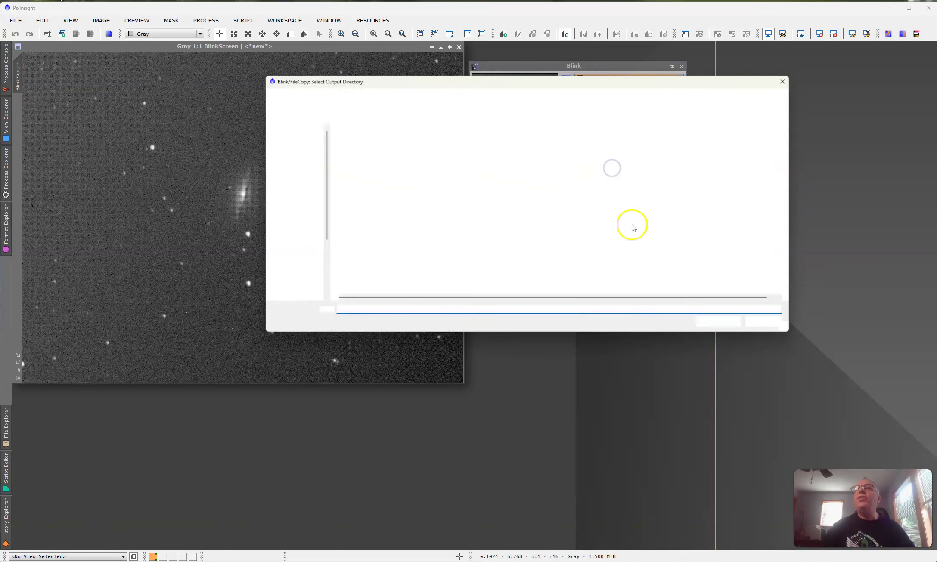
pyautogui.click(718, 326)
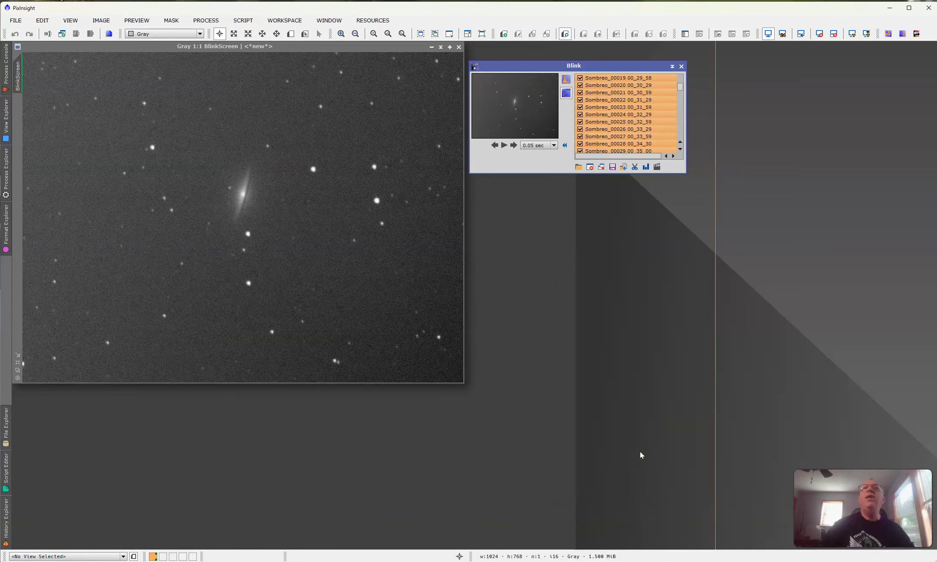
pyautogui.click(241, 21)
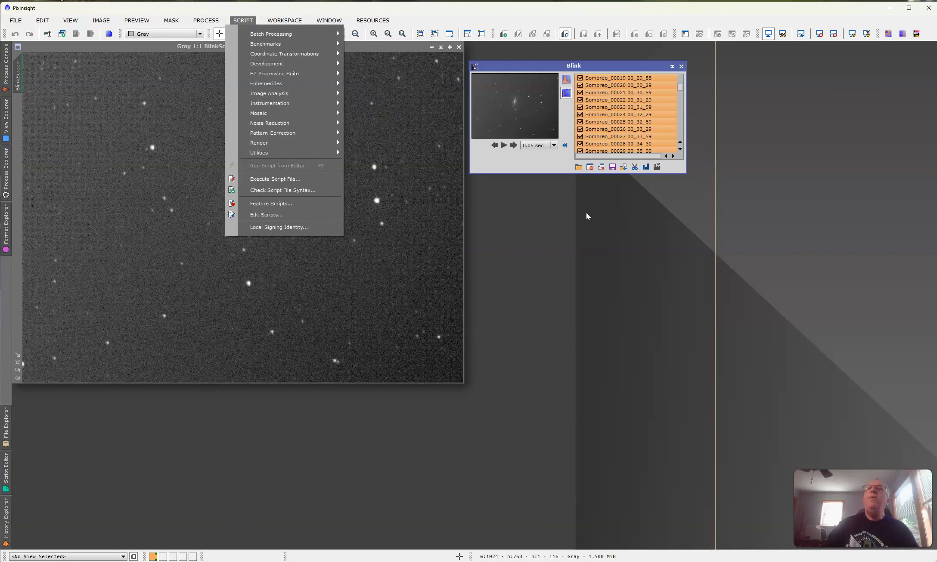
pyautogui.click(568, 190)
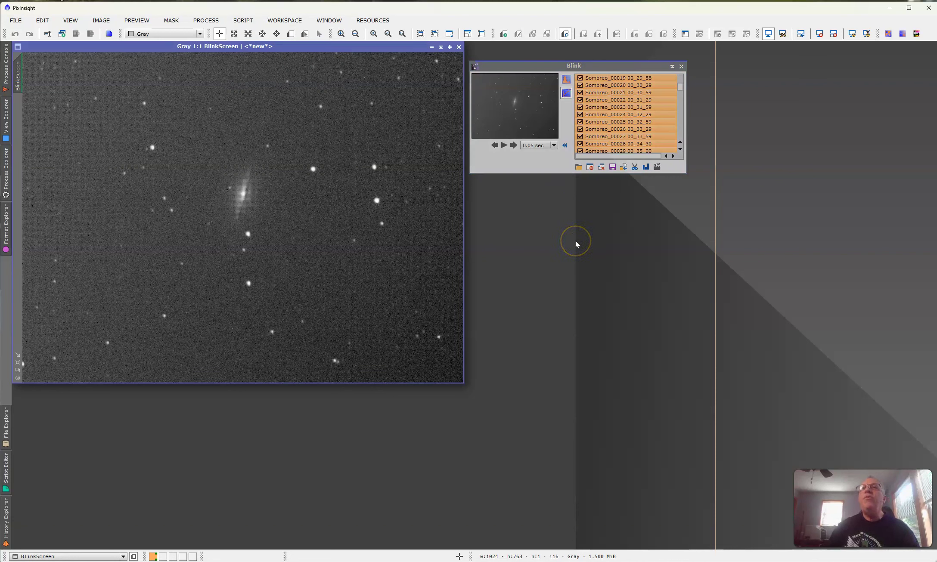